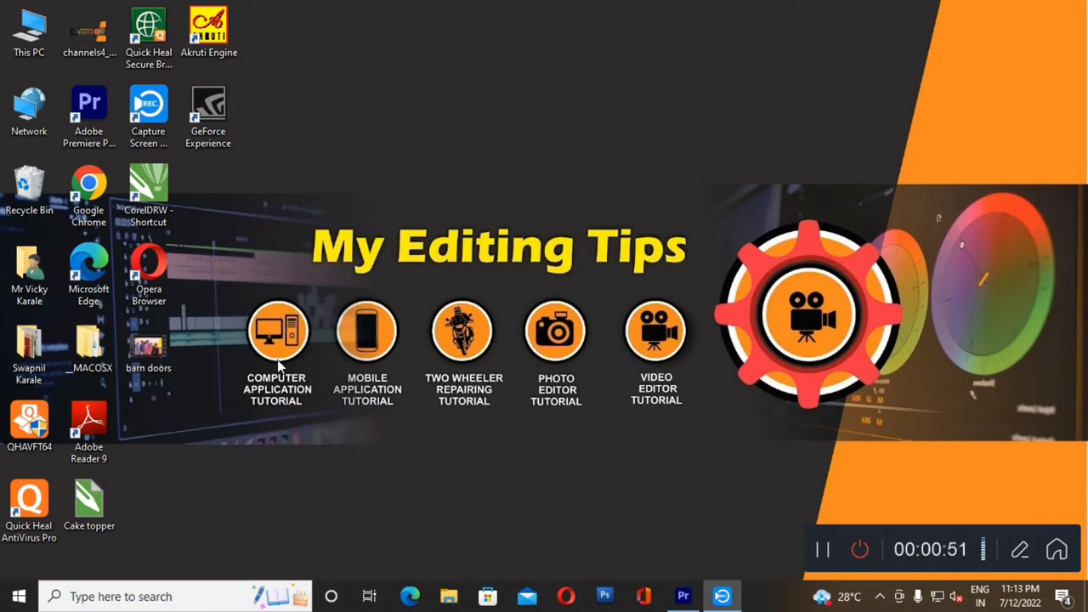
# - Play the barn doors video in Movies & TV, leave full screen, and minimize the player
pyautogui.rightClick(166, 363)
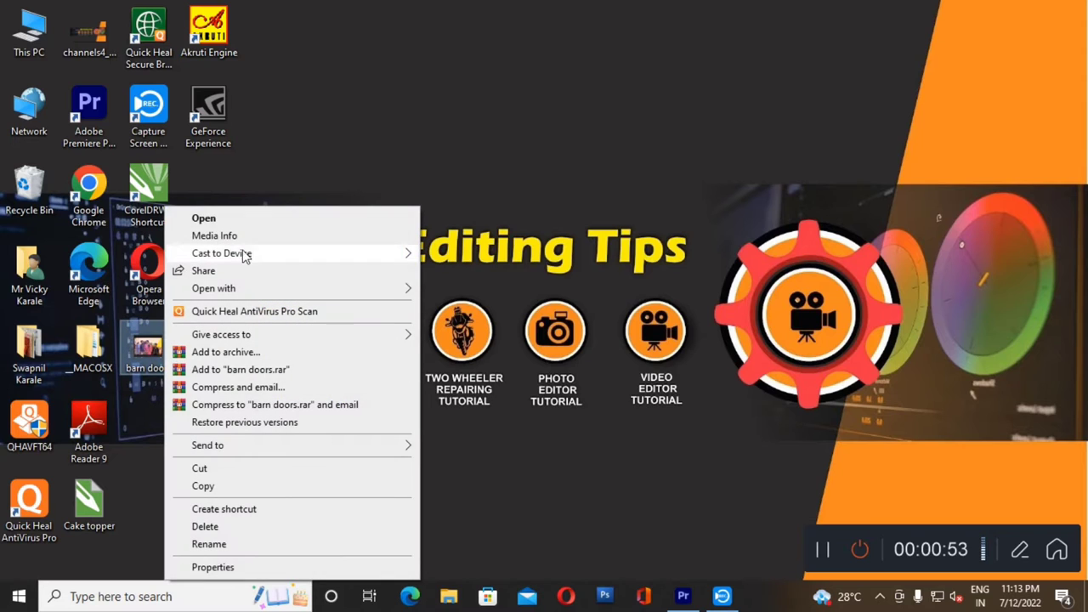
pyautogui.click(262, 218)
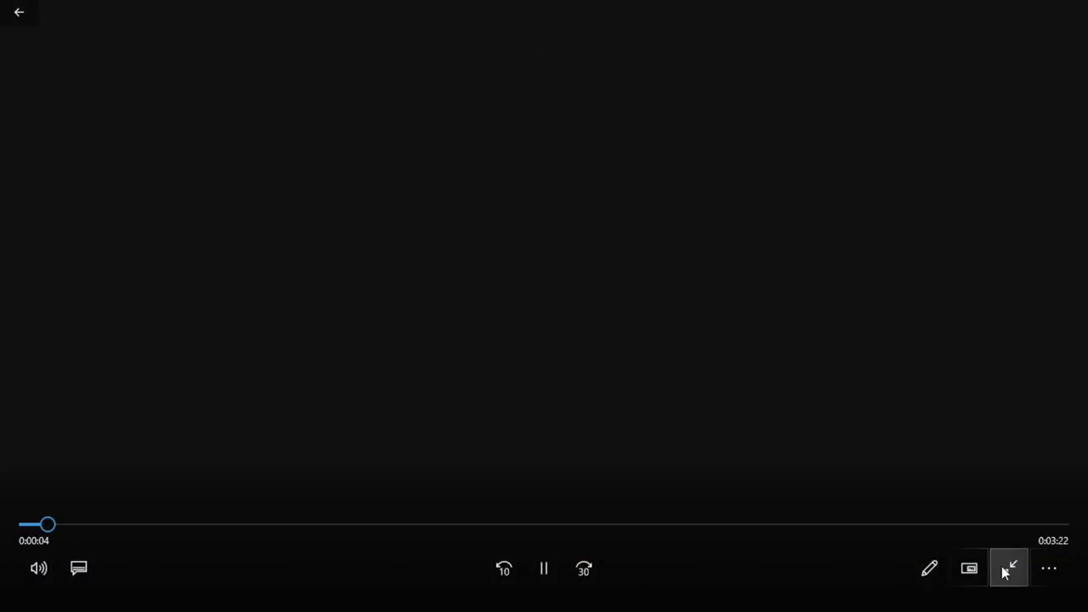
pyautogui.click(1003, 566)
pyautogui.moveTo(651, 342)
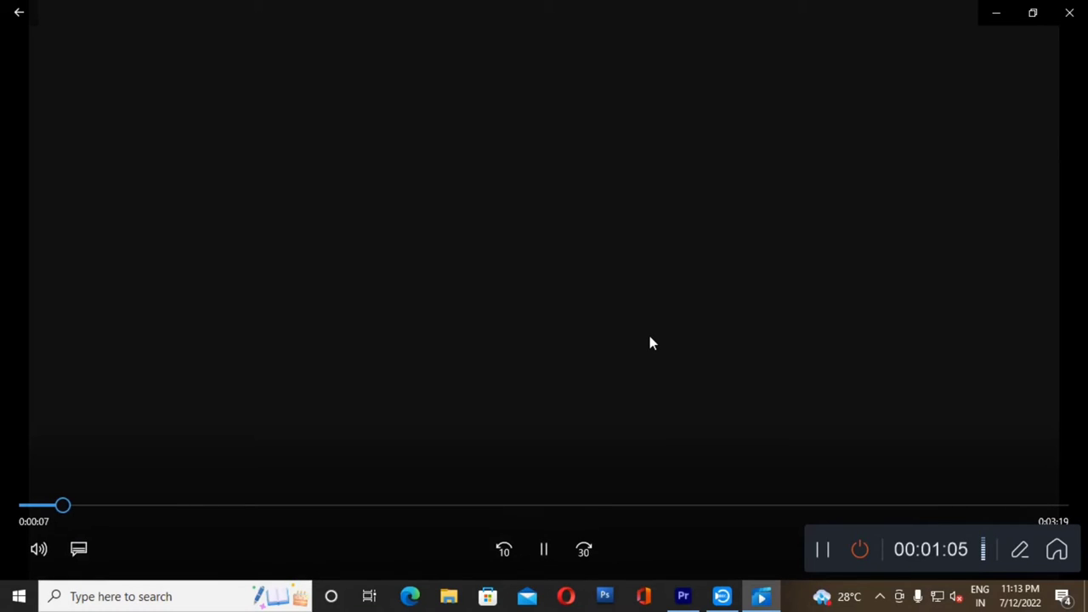
pyautogui.click(995, 16)
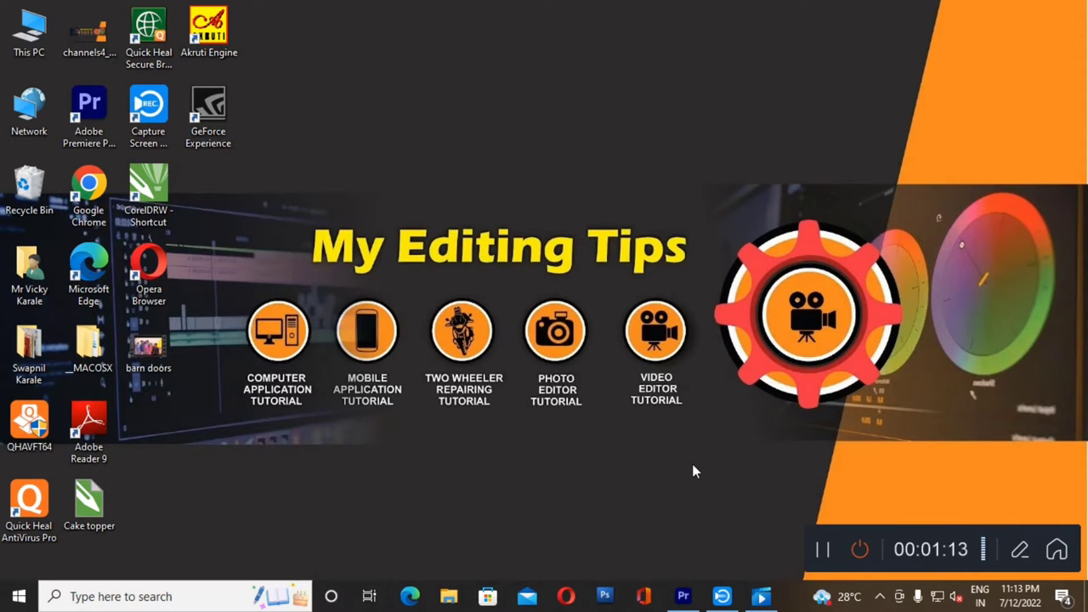
# - Import the Rani Tula Bajar Ma Bhetsu song video into the Premiere Pro project
pyautogui.click(682, 596)
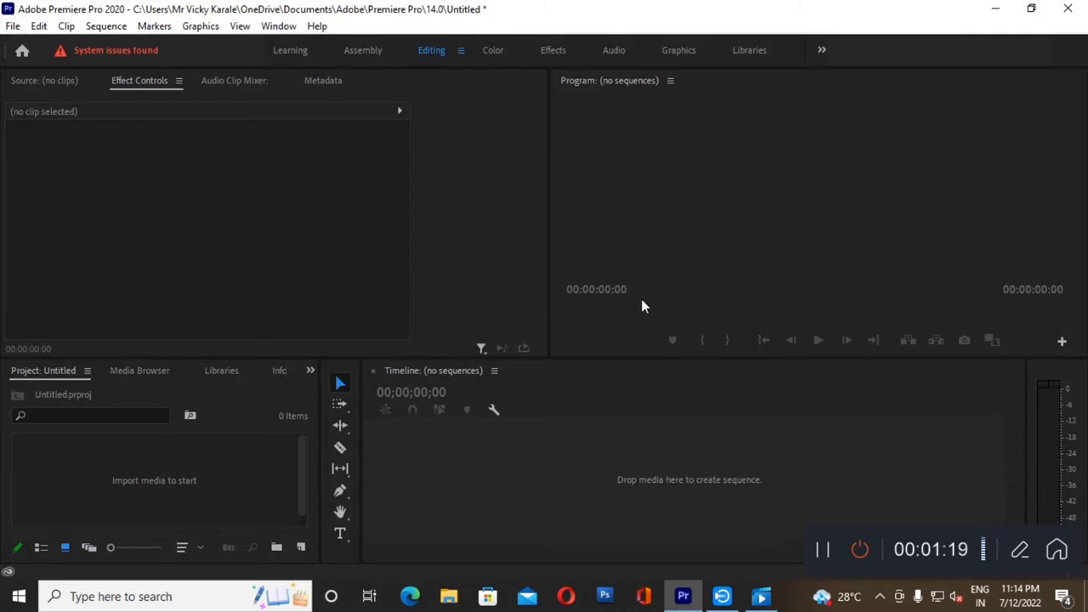
pyautogui.doubleClick(182, 484)
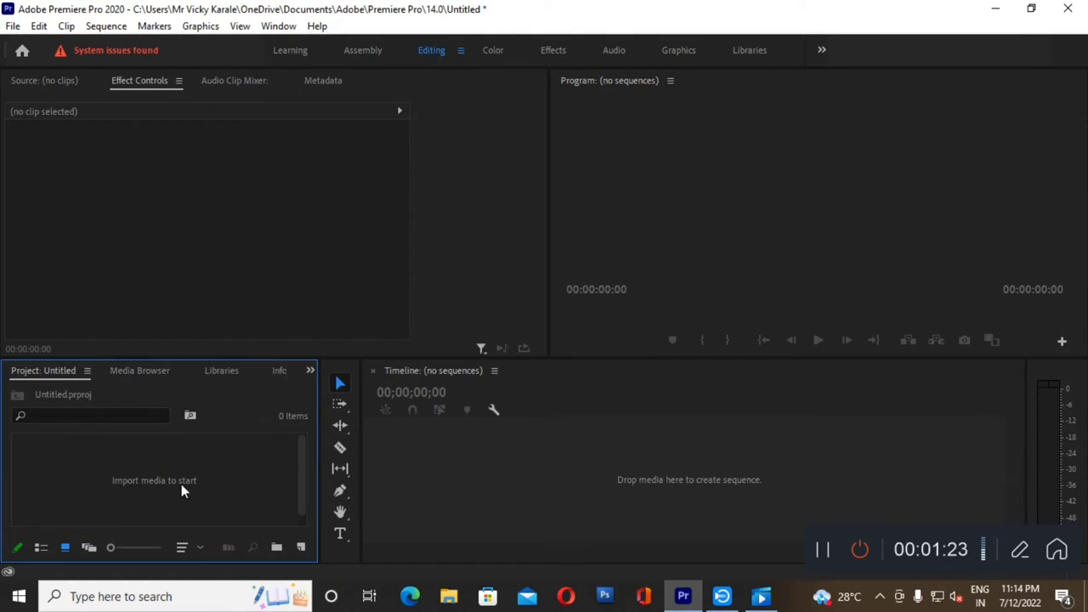
pyautogui.click(244, 174)
pyautogui.click(409, 412)
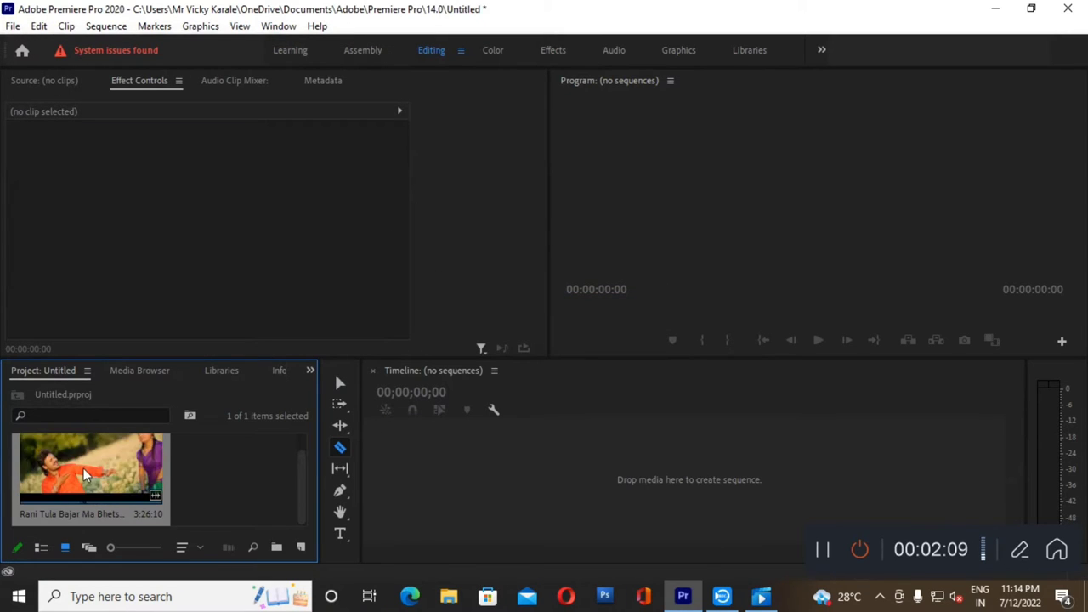
# - Create a timeline sequence from the song clip and zoom in on its start
pyautogui.moveTo(99, 474); pyautogui.dragTo(404, 465)
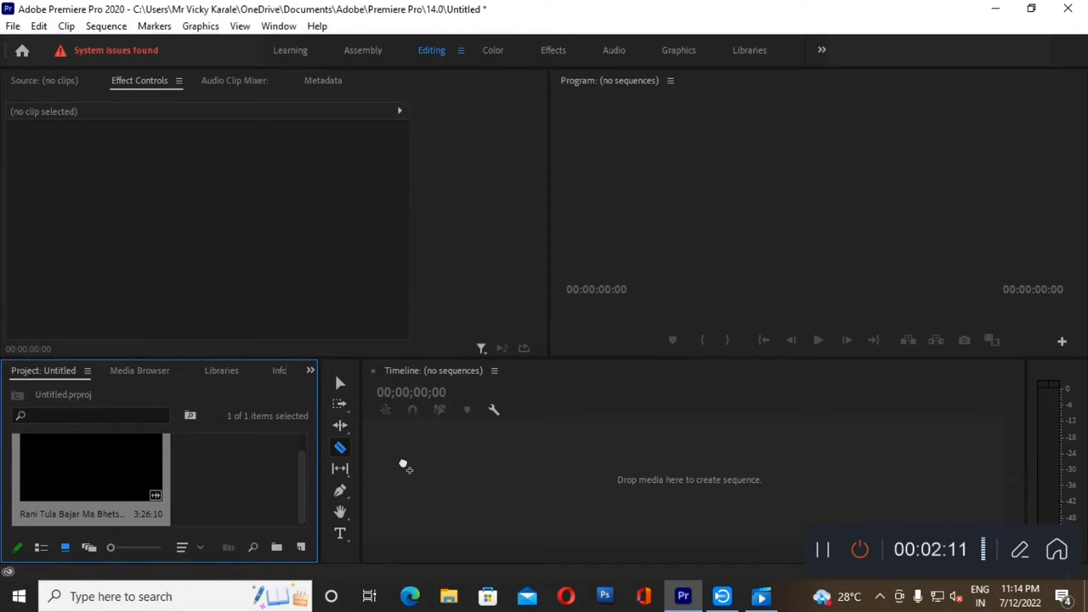
pyautogui.moveTo(858, 540); pyautogui.dragTo(852, 507)
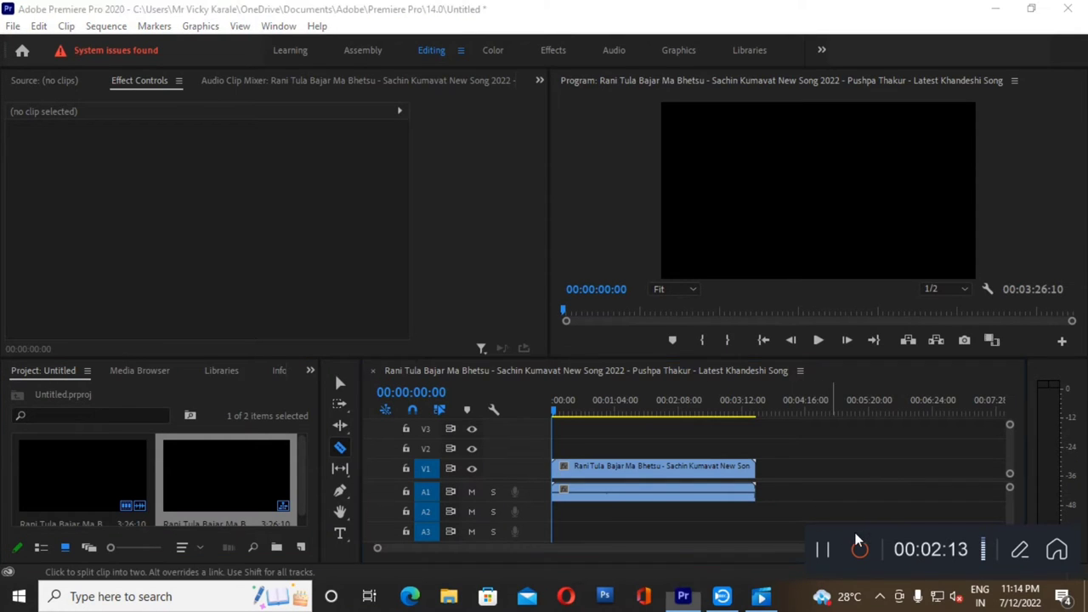
pyautogui.moveTo(858, 548)
pyautogui.mouseDown()
pyautogui.moveTo(713, 561)
pyautogui.moveTo(408, 548)
pyautogui.mouseUp()
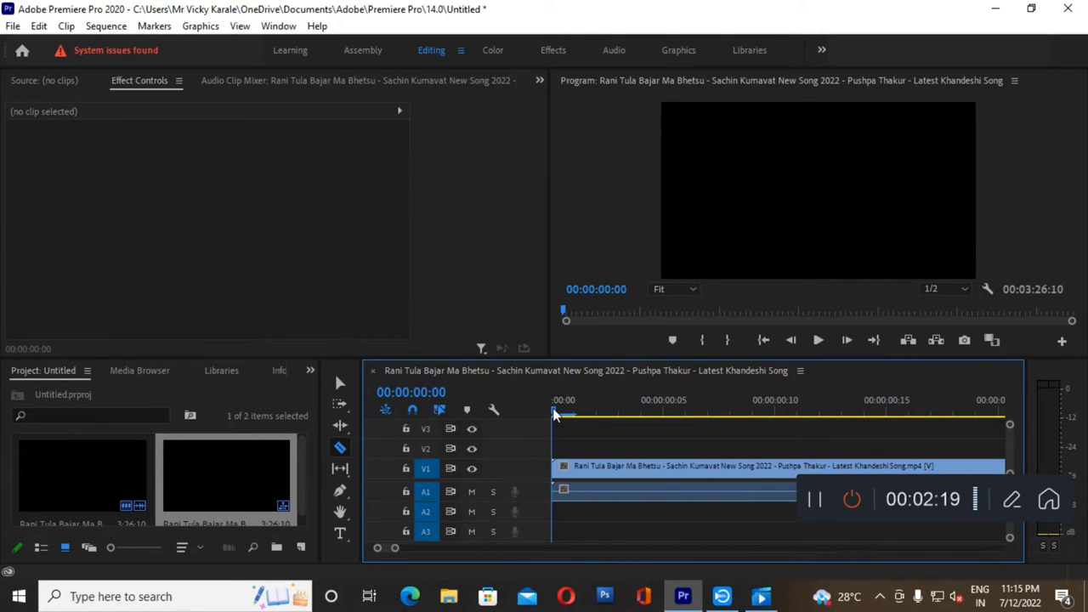
# - Show the Effects panel, search 'barn', and select Video Transitions > Wipe > Barn Doors
pyautogui.moveTo(555, 414); pyautogui.dragTo(548, 410)
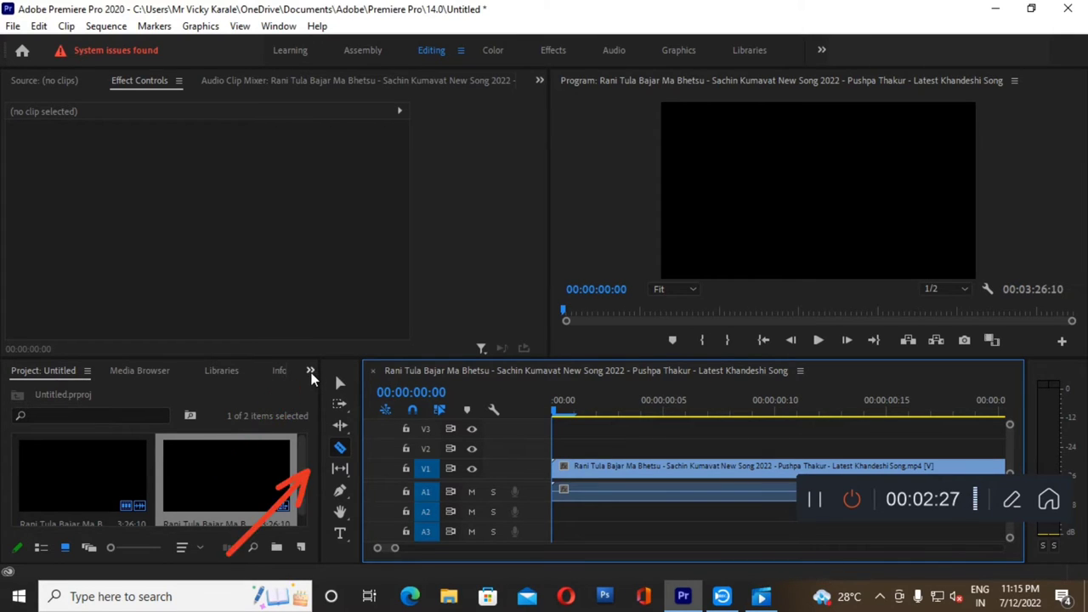
pyautogui.click(312, 371)
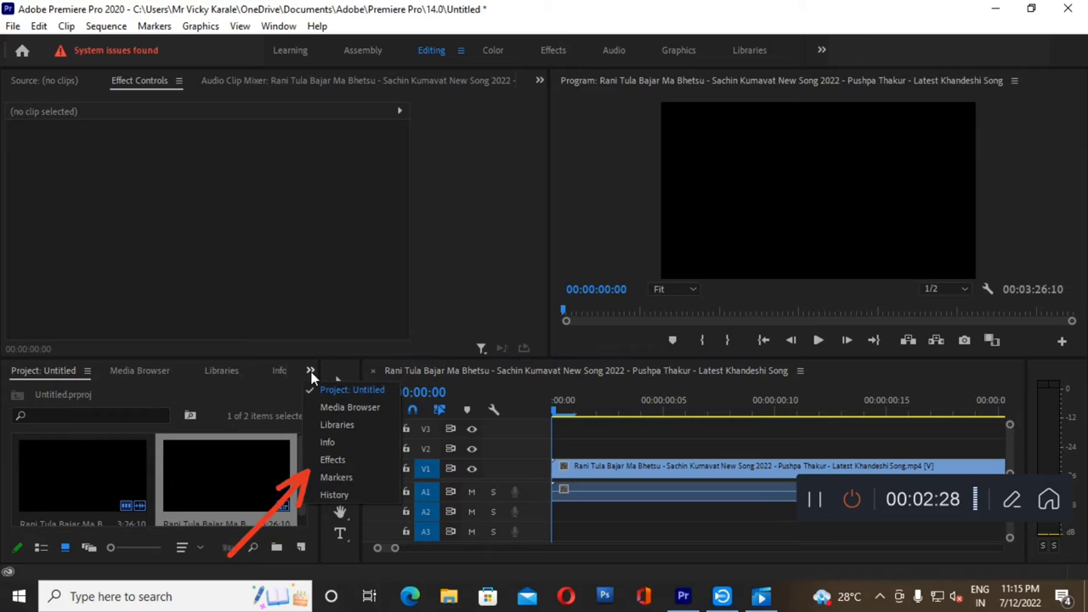
pyautogui.click(341, 458)
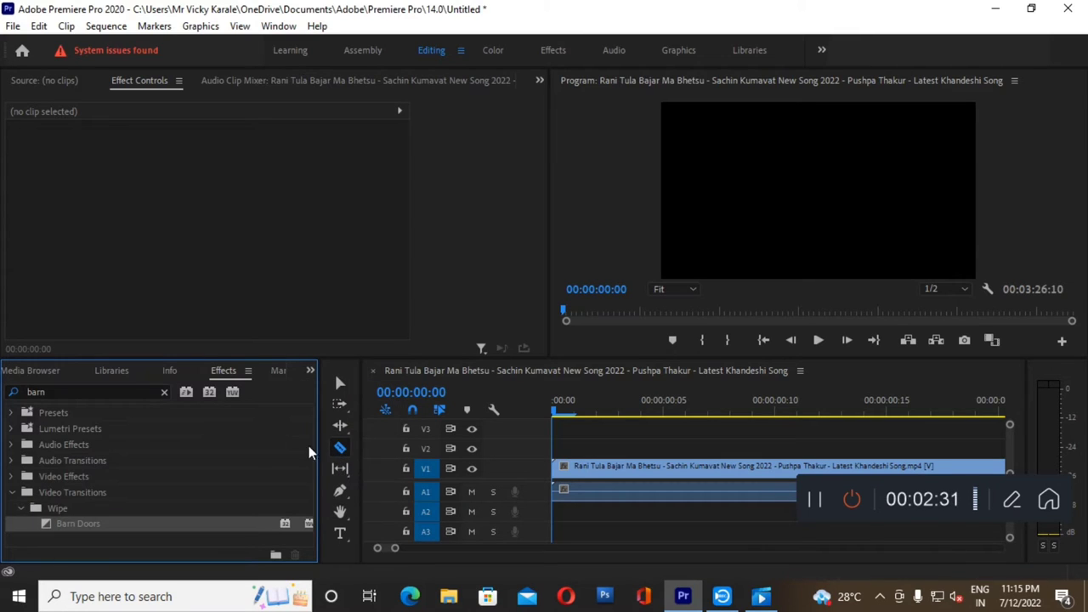
pyautogui.click(70, 394)
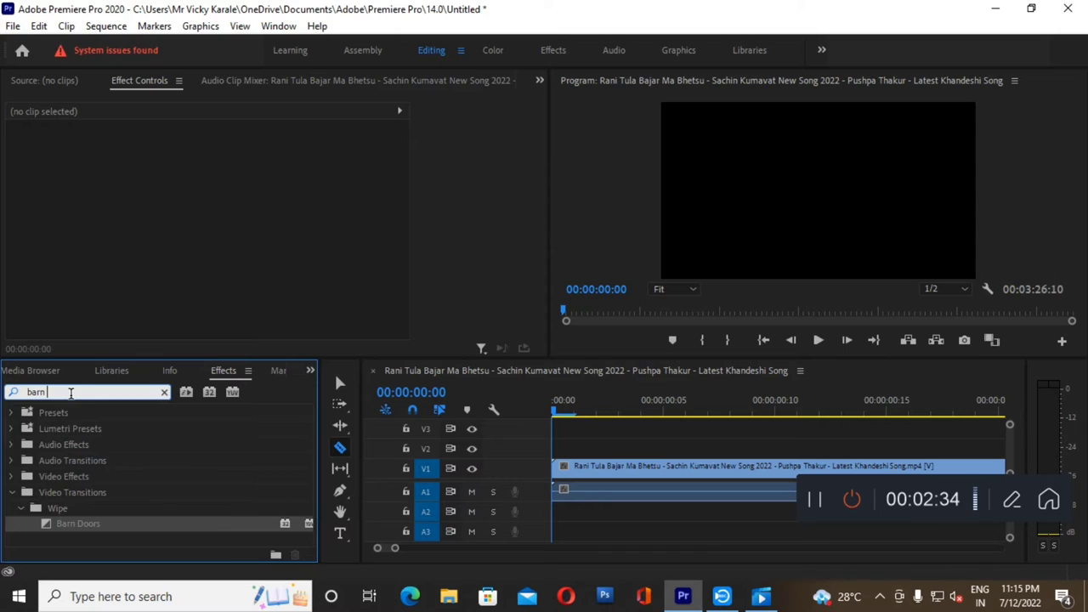
pyautogui.press('BackSpace')
pyautogui.press('BackSpace')
pyautogui.press('BackSpace')
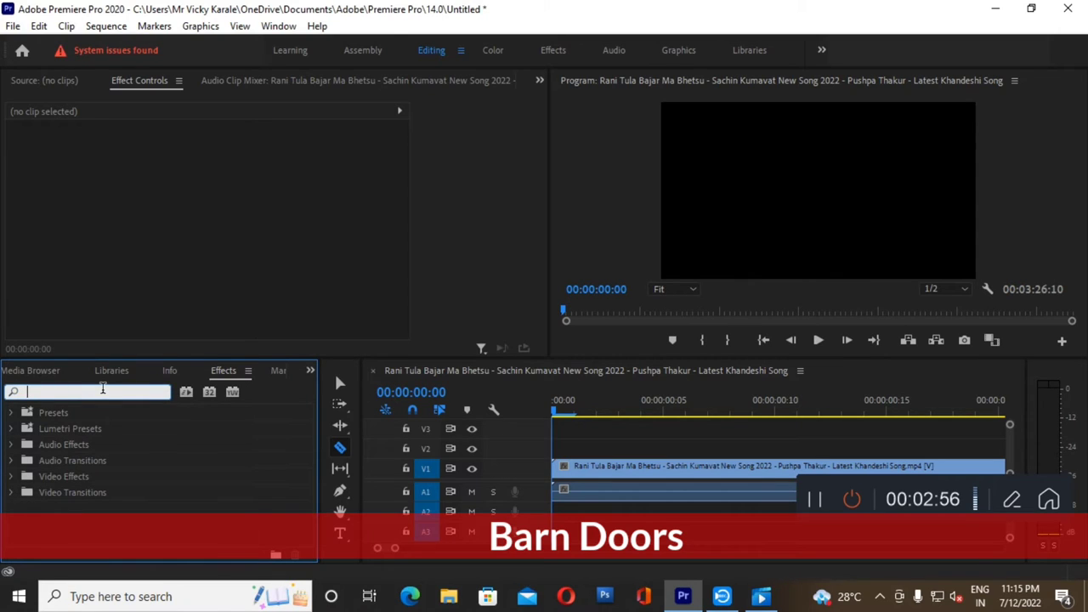
pyautogui.write('ba')
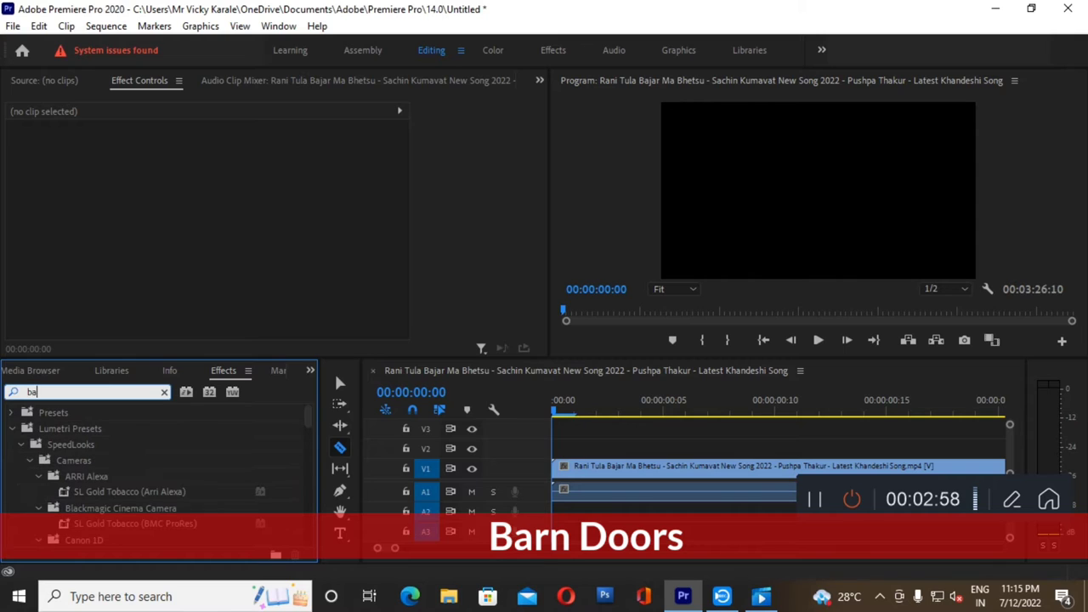
pyautogui.write('r')
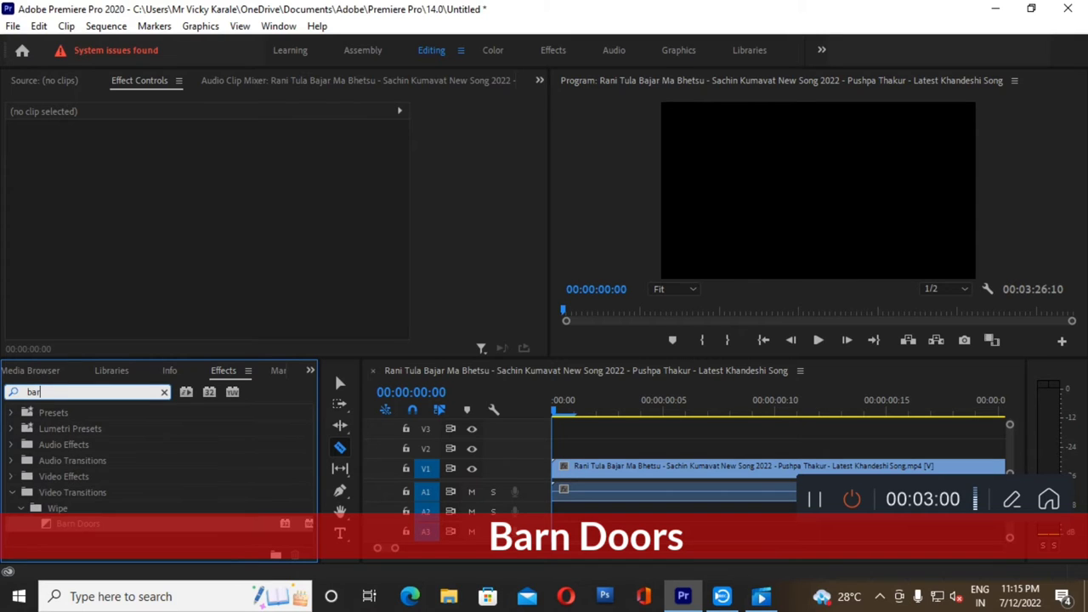
pyautogui.write('n')
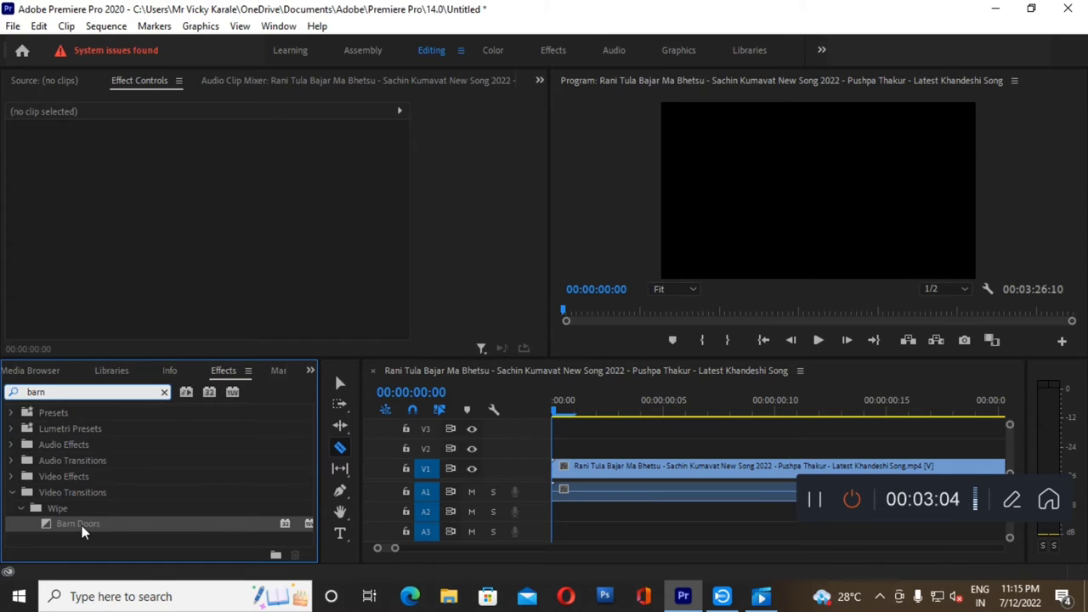
pyautogui.click(82, 524)
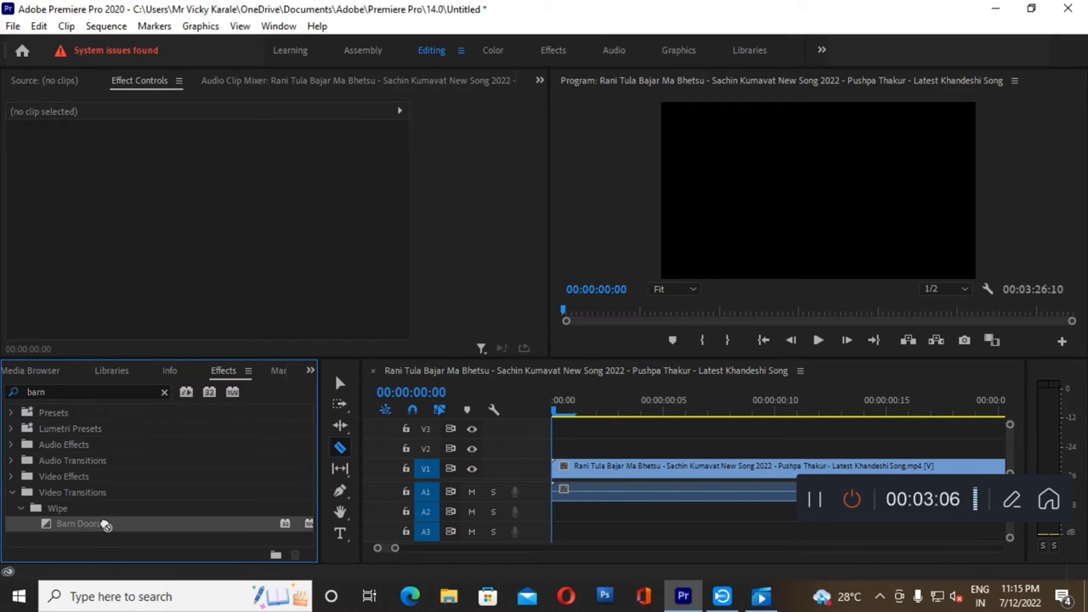
# - Apply Barn Doors to the start of the V1 song clip and select the transition
pyautogui.moveTo(105, 524)
pyautogui.mouseDown()
pyautogui.moveTo(567, 466)
pyautogui.moveTo(565, 474)
pyautogui.mouseUp()
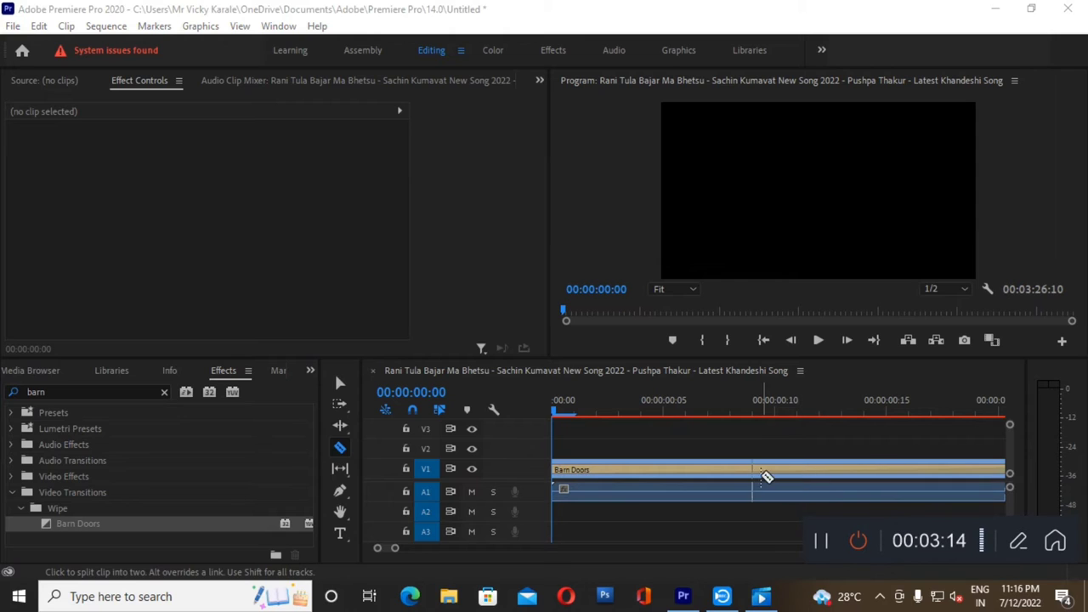
pyautogui.moveTo(395, 549); pyautogui.dragTo(422, 550)
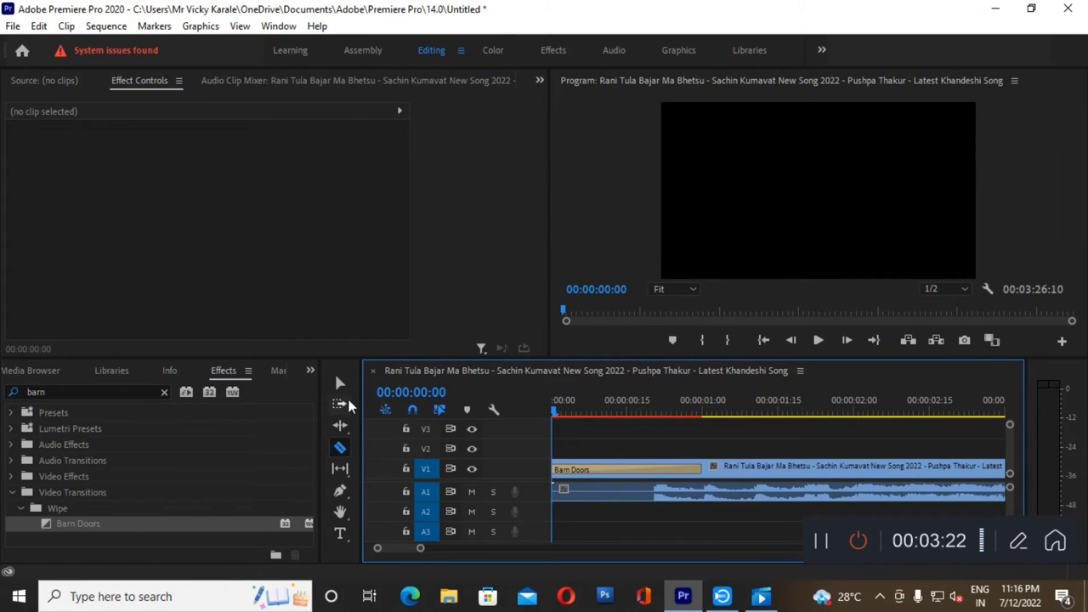
pyautogui.click(340, 383)
pyautogui.click(593, 470)
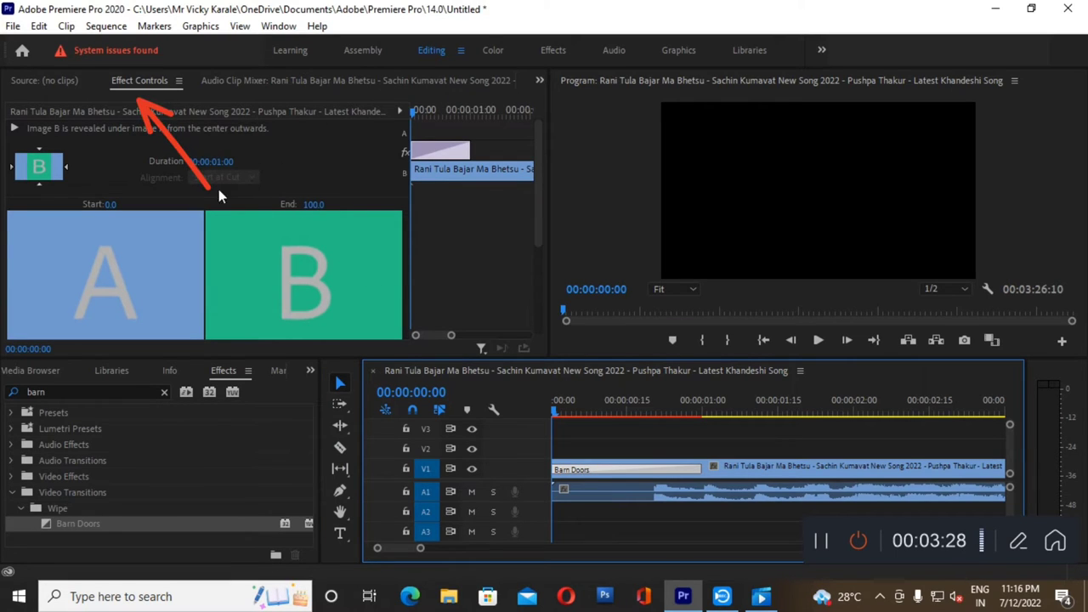
# - Preview the default Barn Doors wipe and rewind the playhead to 00:00:00:26
pyautogui.click(818, 341)
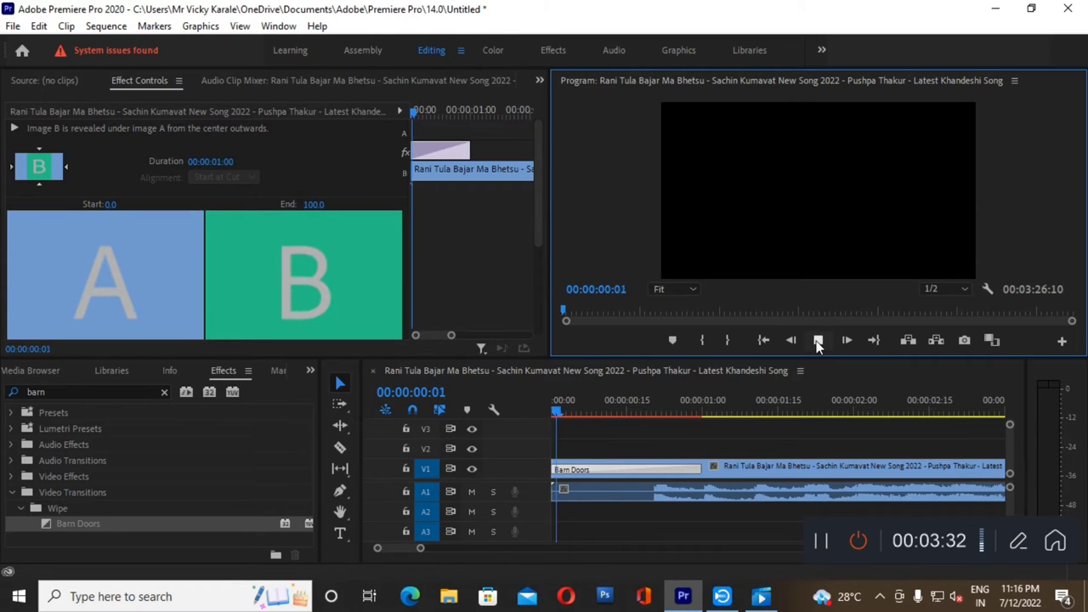
pyautogui.click(817, 341)
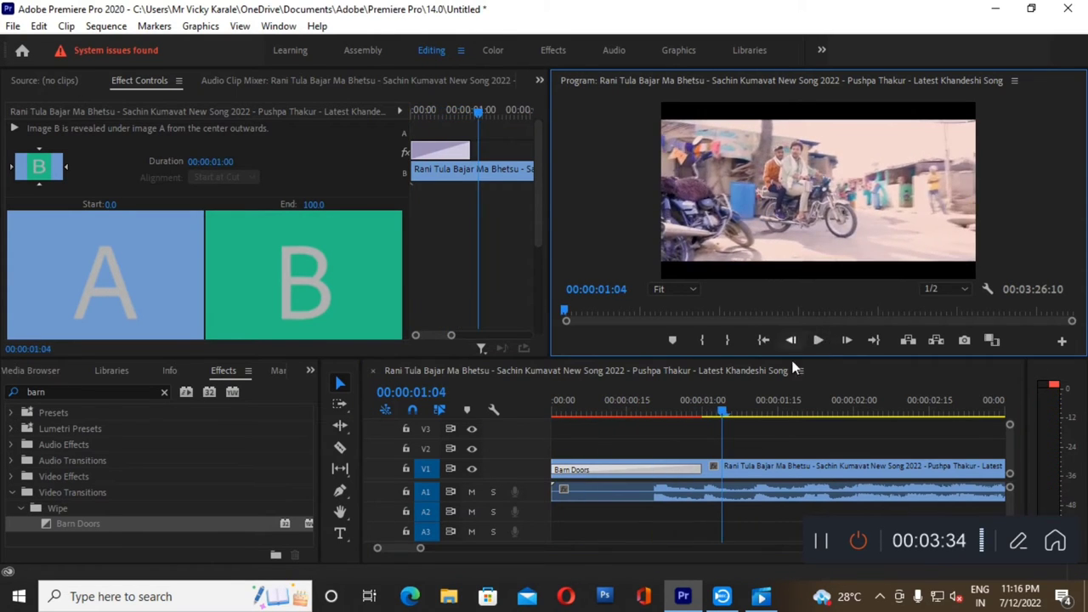
pyautogui.click(718, 415)
pyautogui.moveTo(719, 415)
pyautogui.mouseDown()
pyautogui.moveTo(558, 417)
pyautogui.moveTo(683, 436)
pyautogui.moveTo(554, 416)
pyautogui.mouseUp()
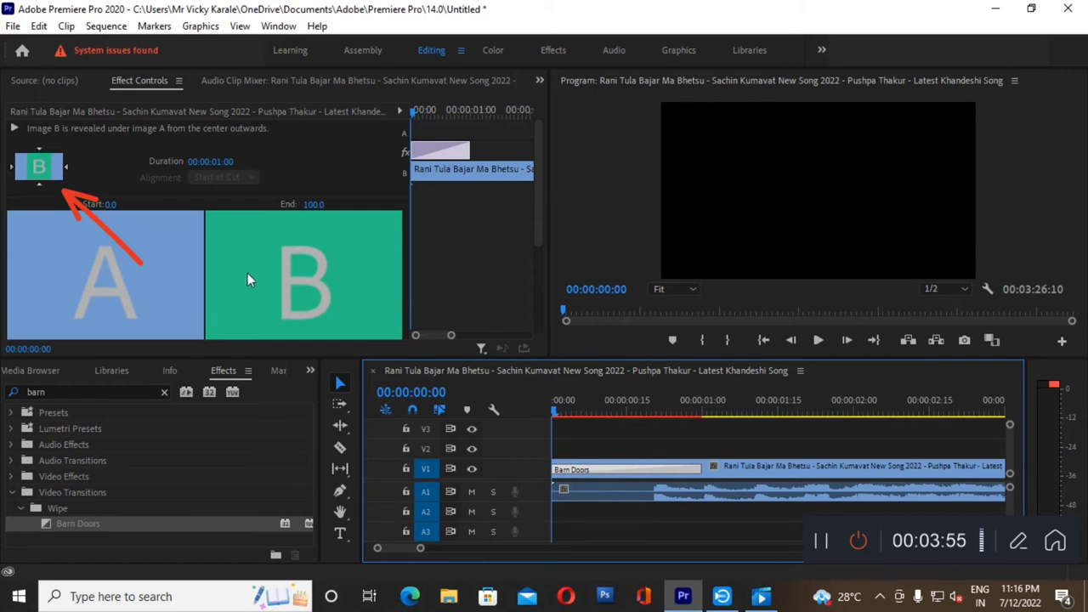
# - Set the Barn Doors direction to North to South and preview the wipe again
pyautogui.click(38, 151)
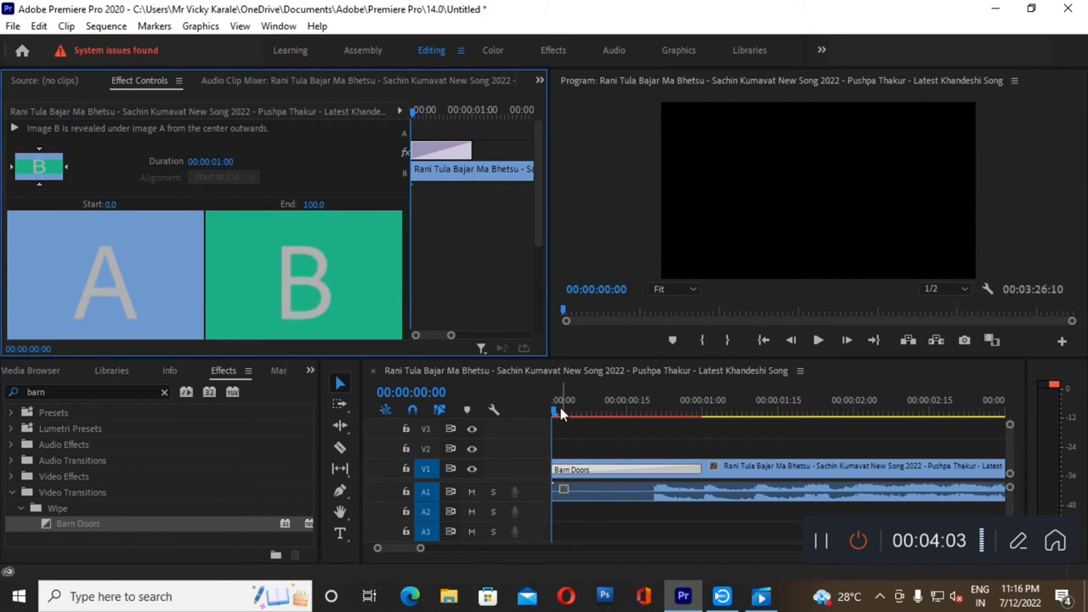
pyautogui.click(818, 341)
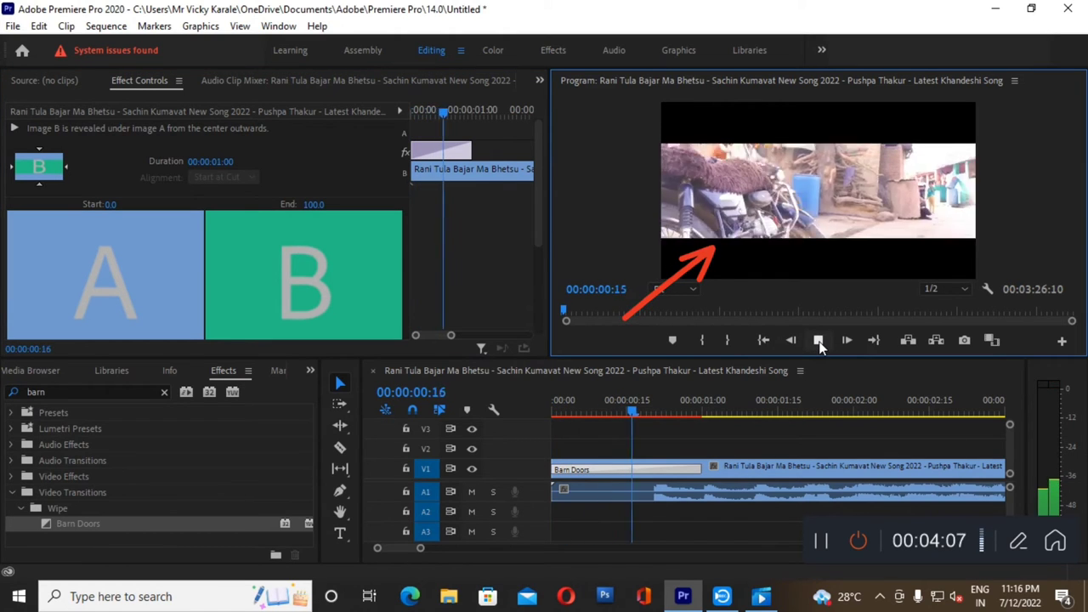
pyautogui.click(818, 341)
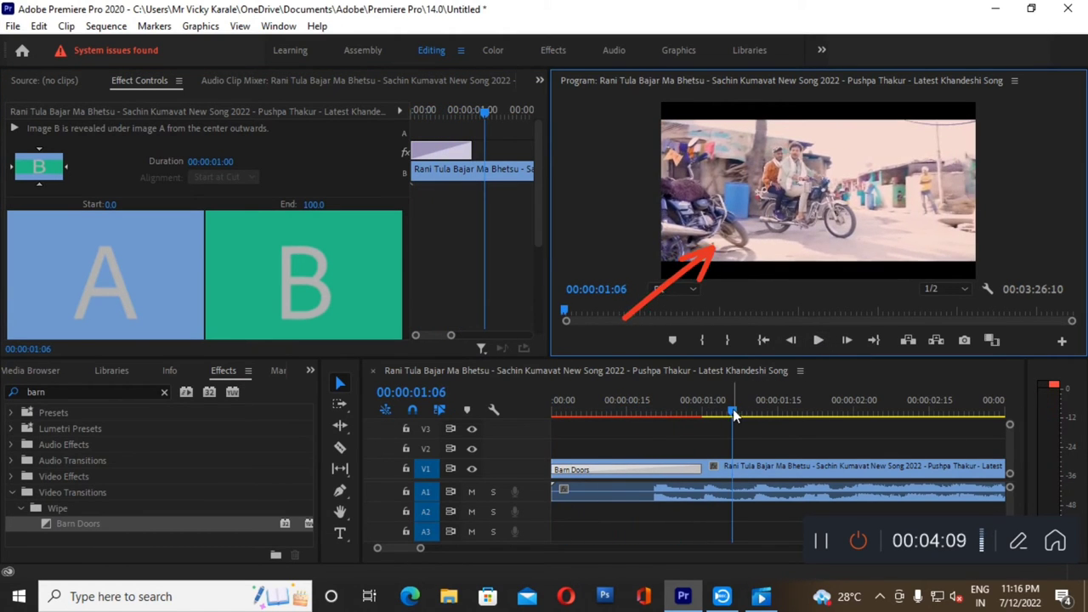
pyautogui.moveTo(733, 413); pyautogui.dragTo(552, 421)
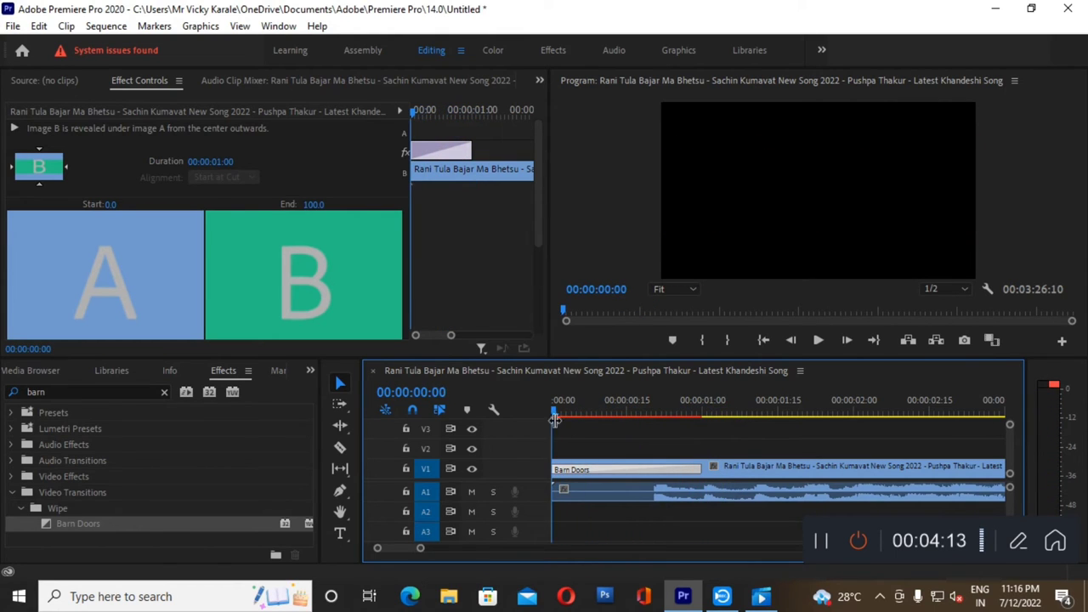
# - Play the opening, then lengthen the Barn Doors transition to 00:00:01:09
pyautogui.click(819, 340)
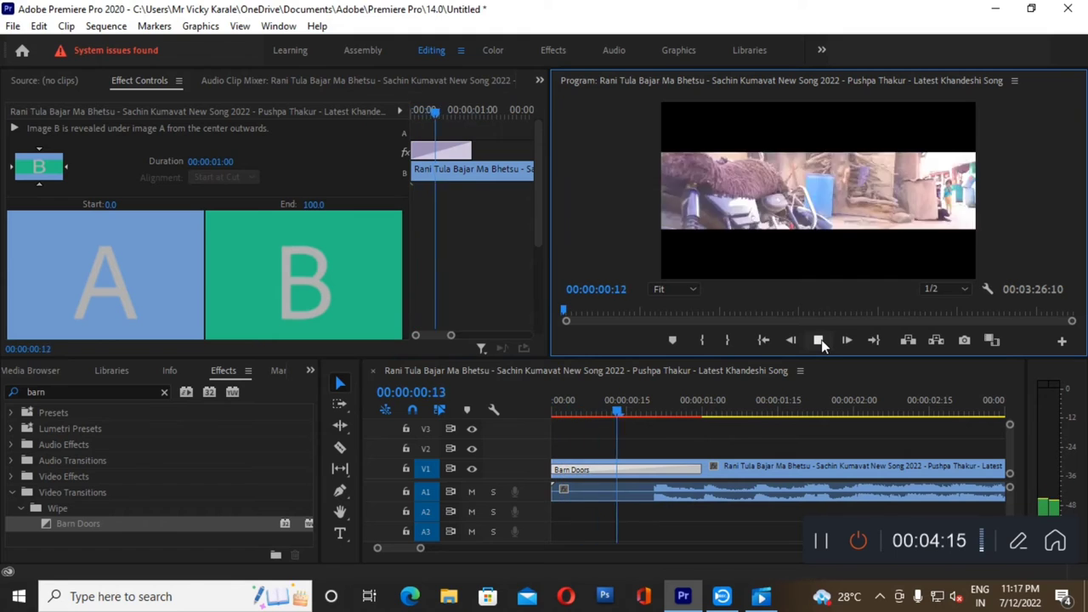
pyautogui.click(700, 470)
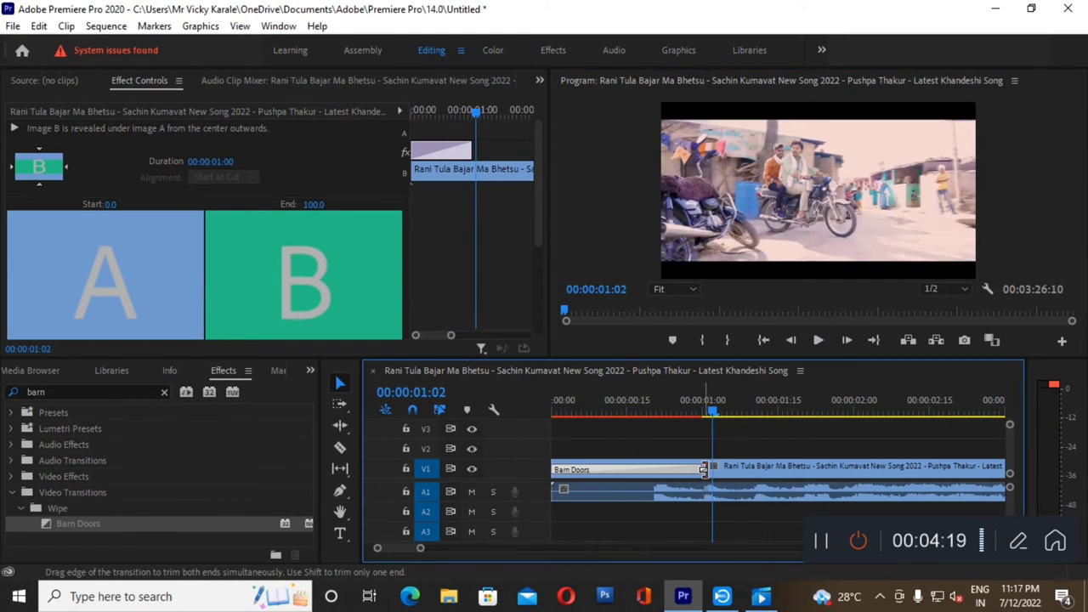
pyautogui.moveTo(699, 470); pyautogui.dragTo(746, 470)
# - Replay the lengthened transition and park the playhead at 00:00:00:14
pyautogui.moveTo(717, 424); pyautogui.dragTo(553, 422)
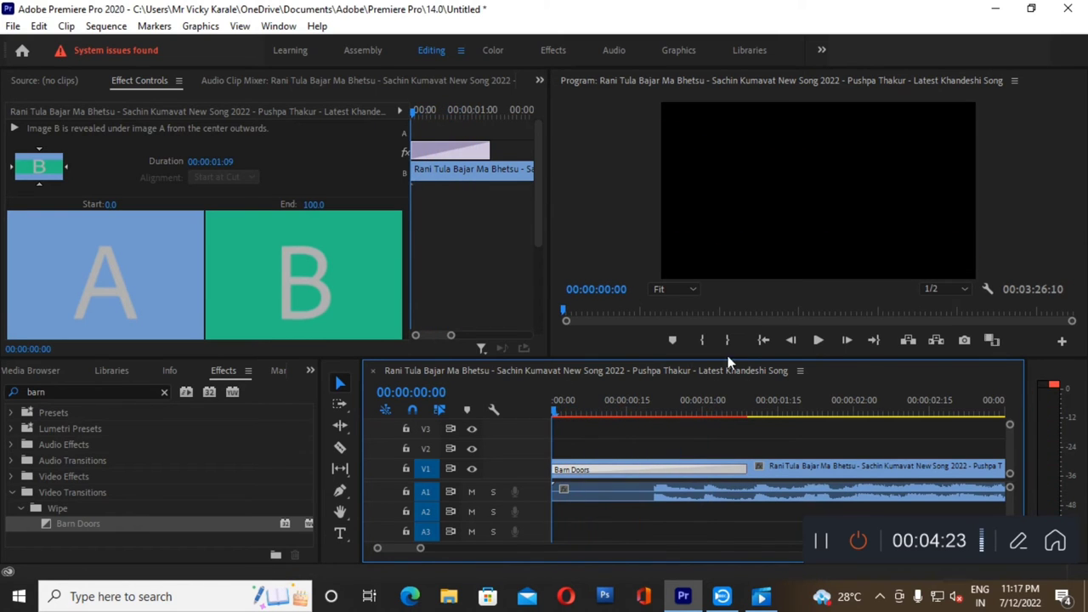
pyautogui.click(818, 340)
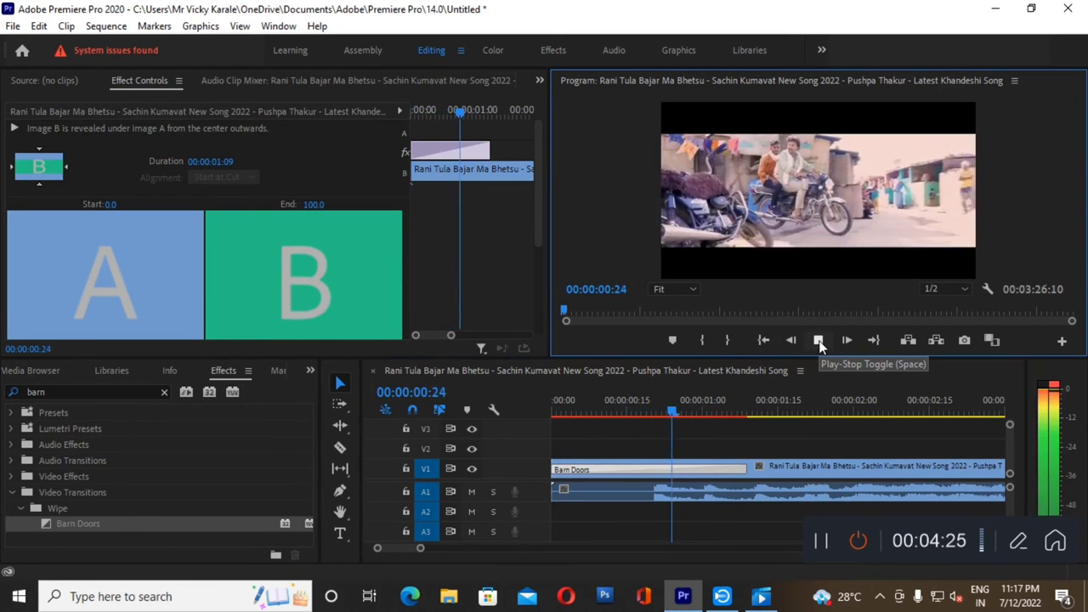
pyautogui.click(734, 417)
pyautogui.moveTo(735, 416); pyautogui.dragTo(588, 410)
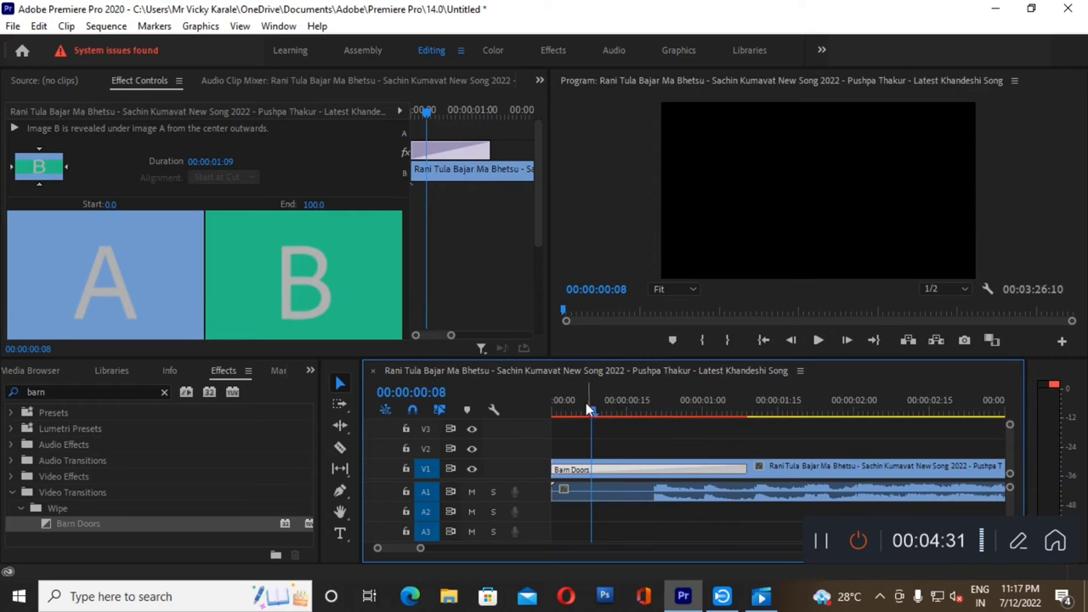
# - Set the Barn Doors Border Width to 10 and Border Color to near-white FCF6F6
pyautogui.scroll(-1, 324, 244)
pyautogui.scroll(-1, 325, 244)
pyautogui.scroll(-1, 325, 243)
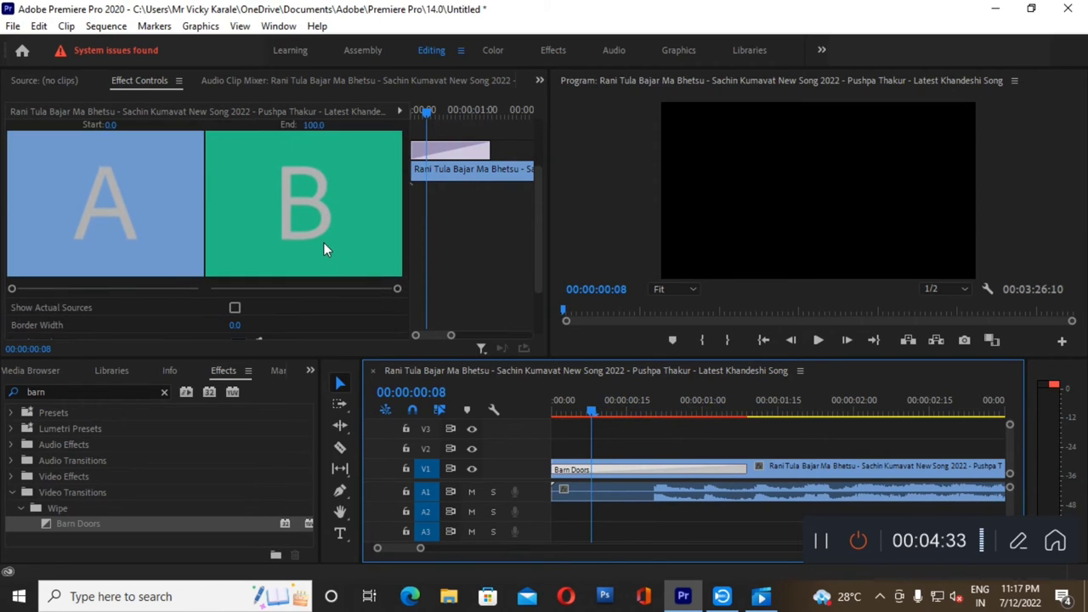
pyautogui.scroll(-1, 324, 242)
pyautogui.scroll(-1, 324, 249)
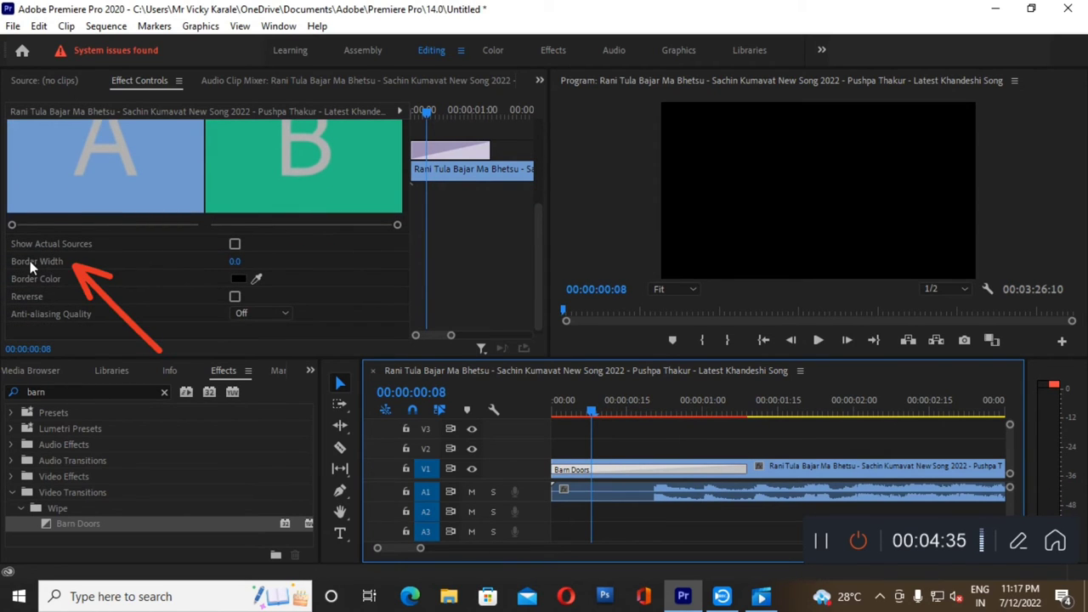
pyautogui.click(232, 261)
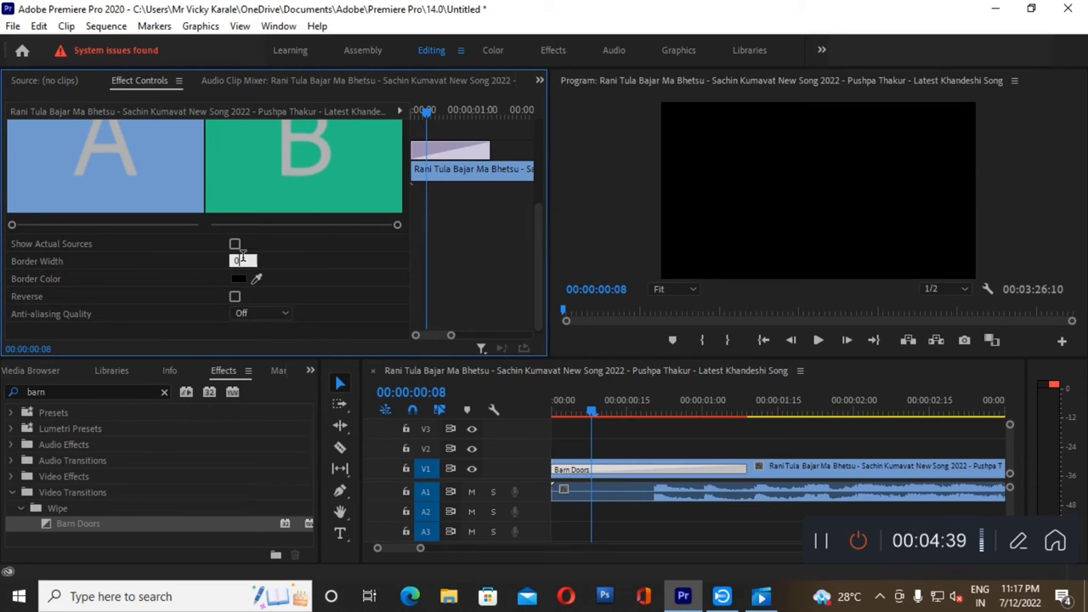
pyautogui.write('10')
pyautogui.click(277, 266)
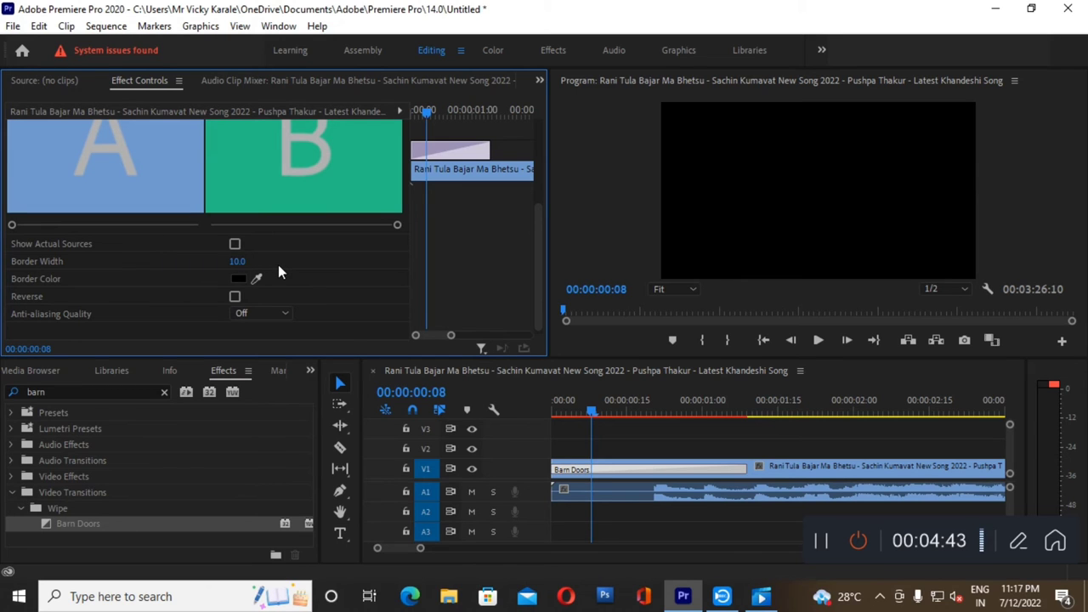
pyautogui.click(237, 281)
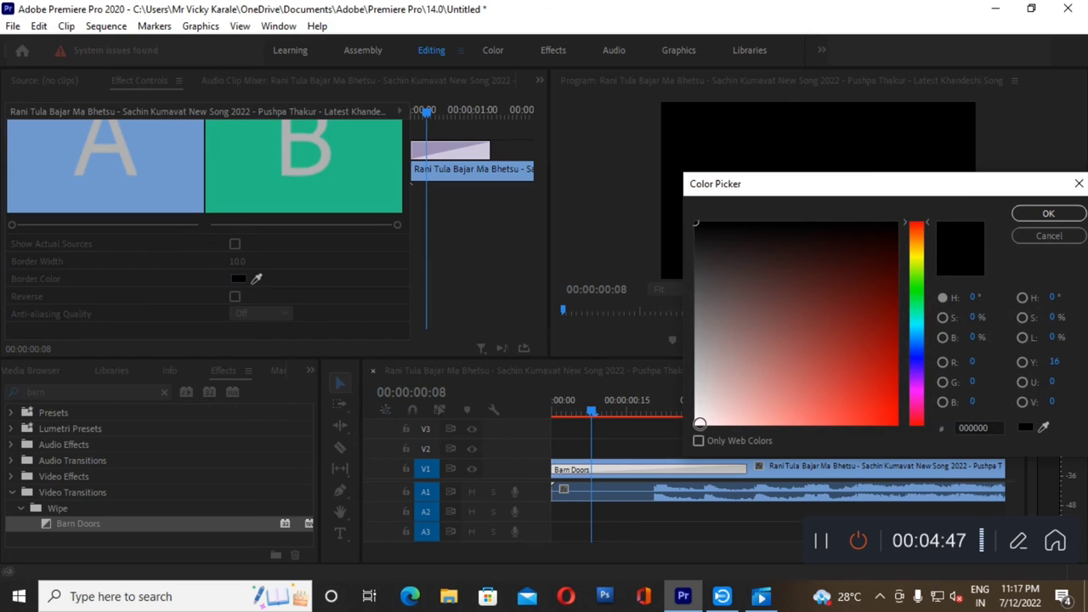
pyautogui.click(698, 421)
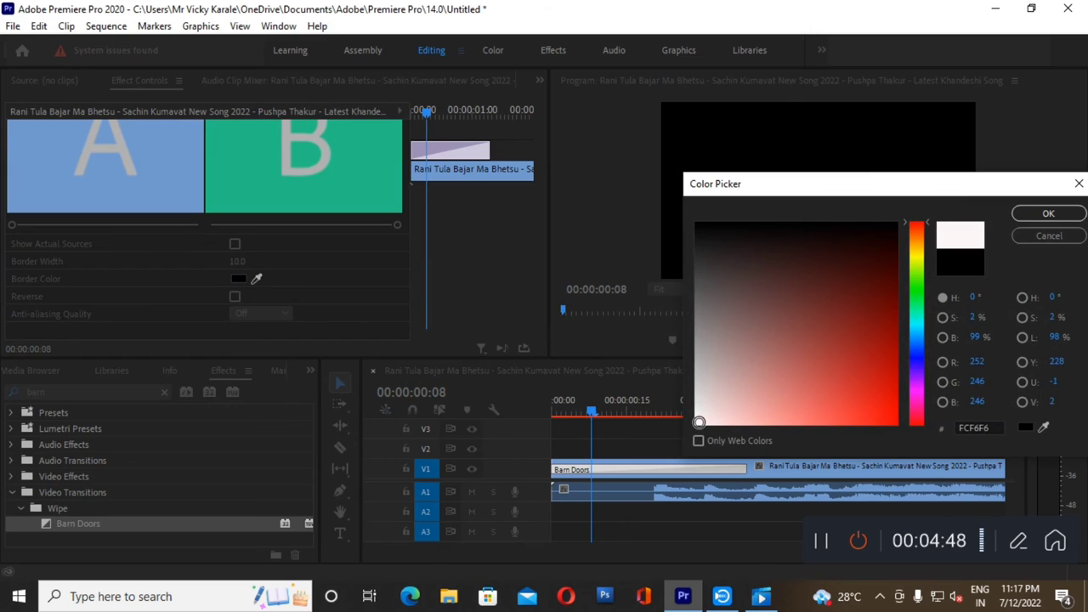
pyautogui.click(1049, 214)
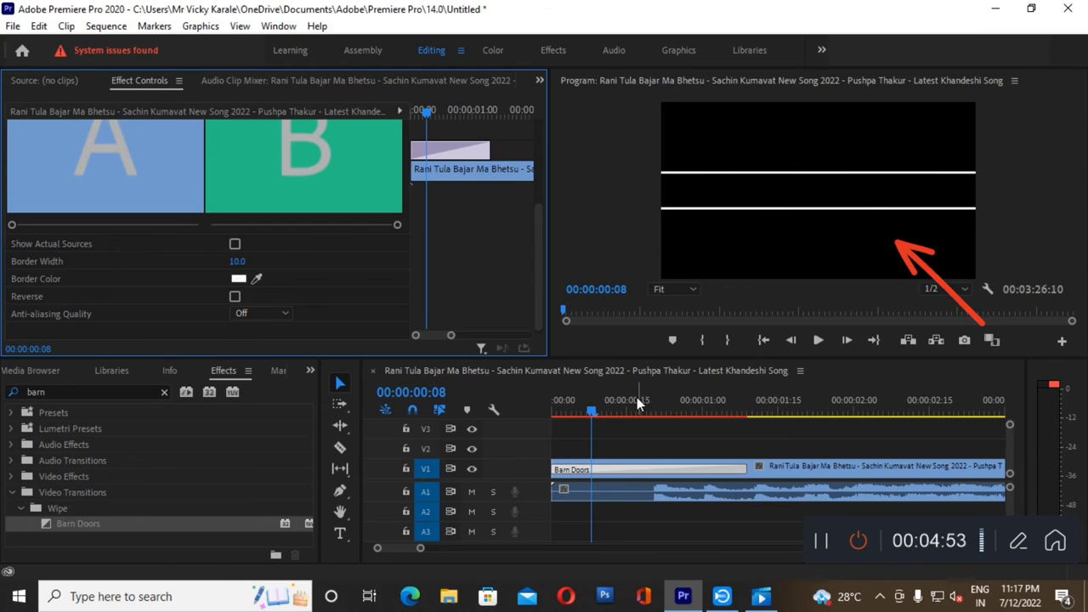
pyautogui.moveTo(591, 407)
pyautogui.mouseDown()
pyautogui.moveTo(563, 414)
pyautogui.moveTo(738, 418)
pyautogui.moveTo(554, 424)
pyautogui.mouseUp()
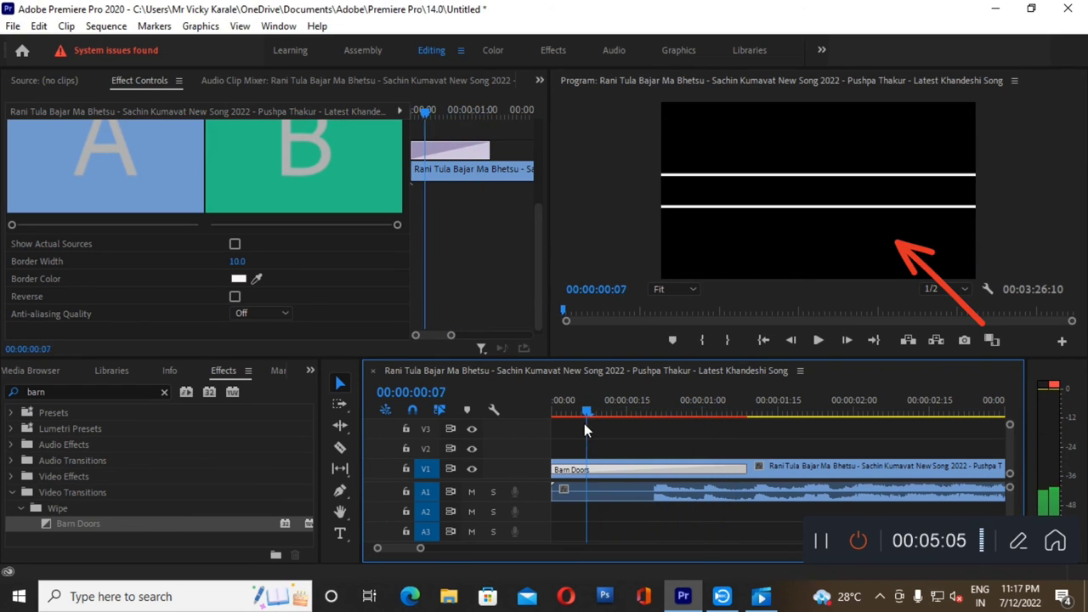
pyautogui.click(820, 346)
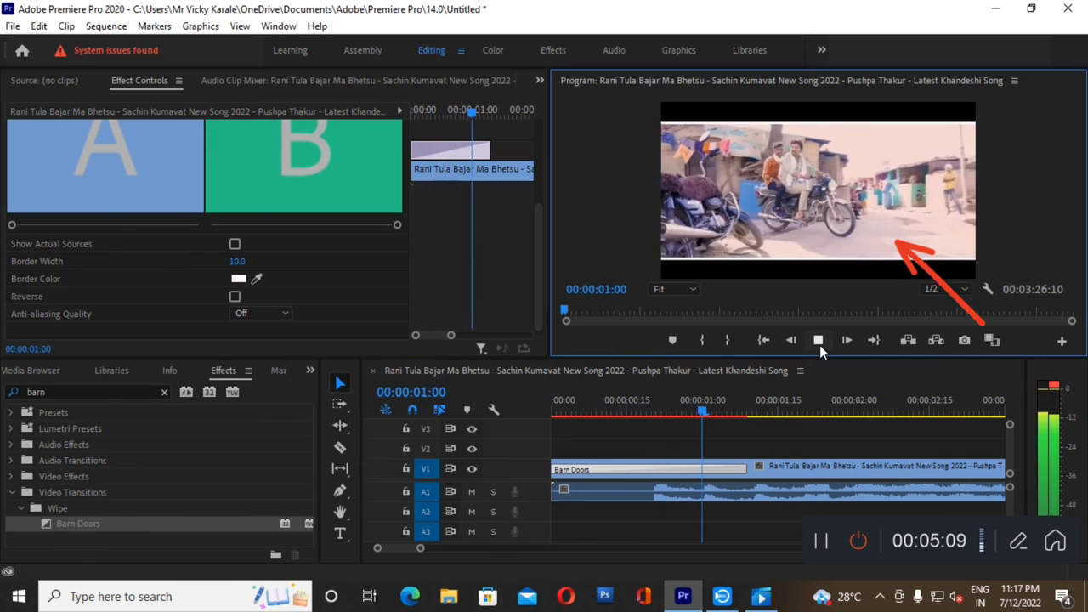
pyautogui.click(819, 345)
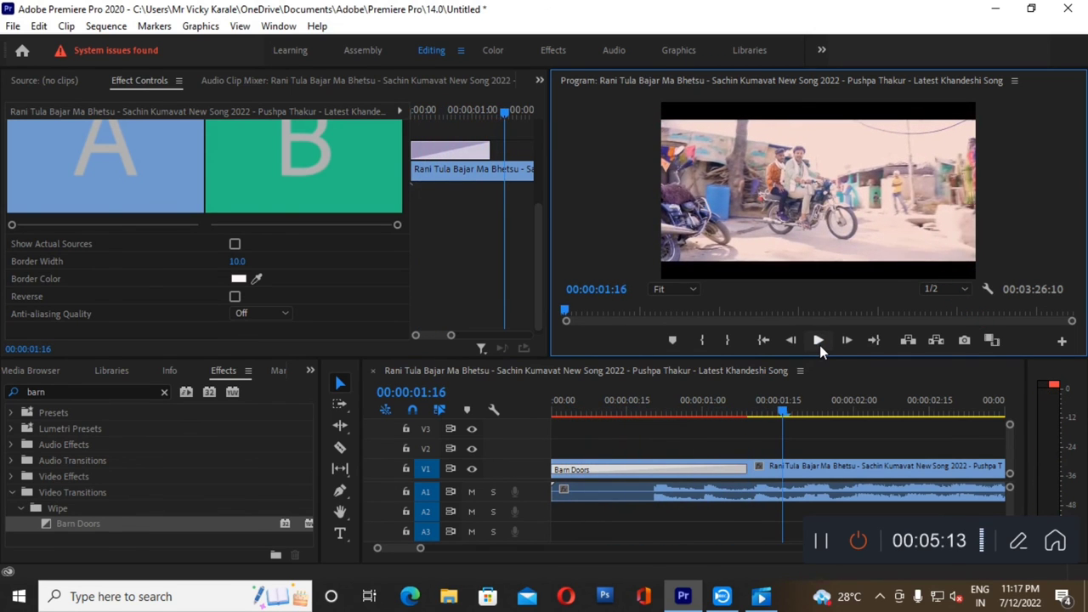
pyautogui.click(554, 416)
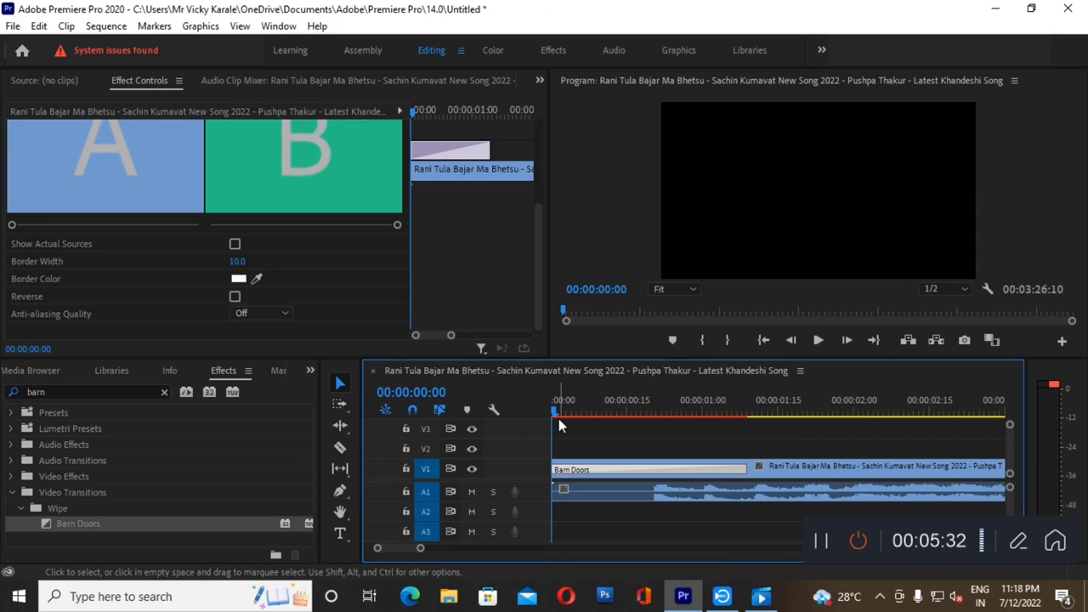
pyautogui.click(816, 342)
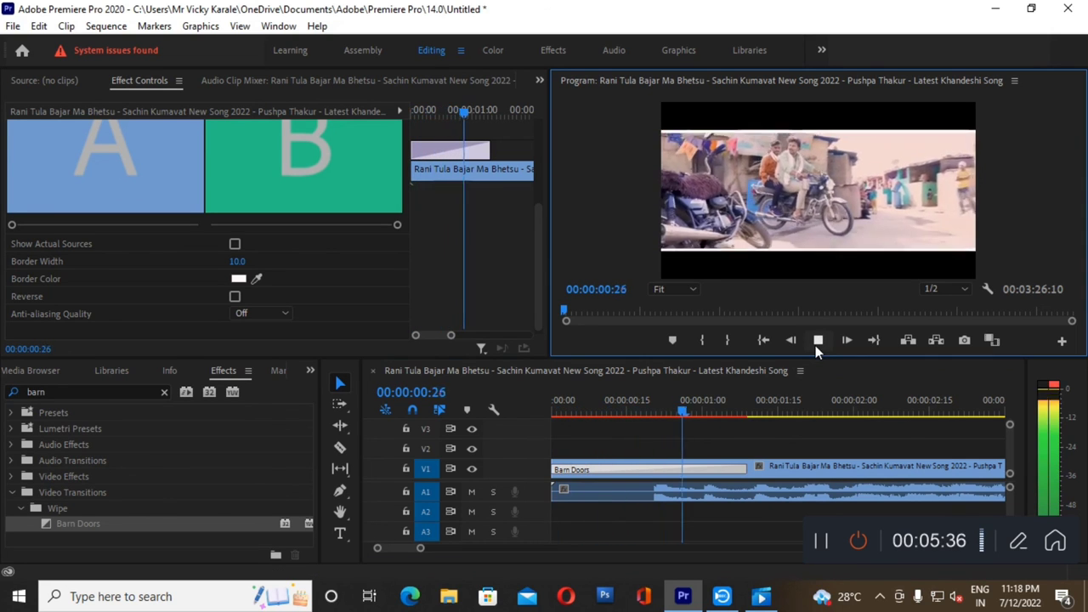
# - Stop the preview and minimize Premiere Pro to show the desktop
pyautogui.click(816, 342)
pyautogui.click(998, 10)
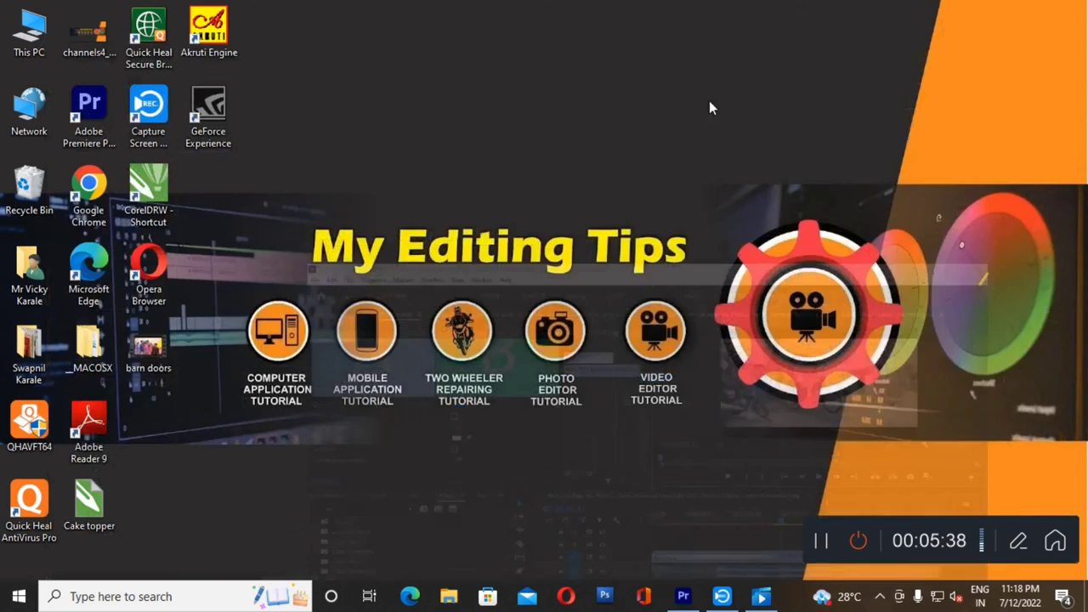